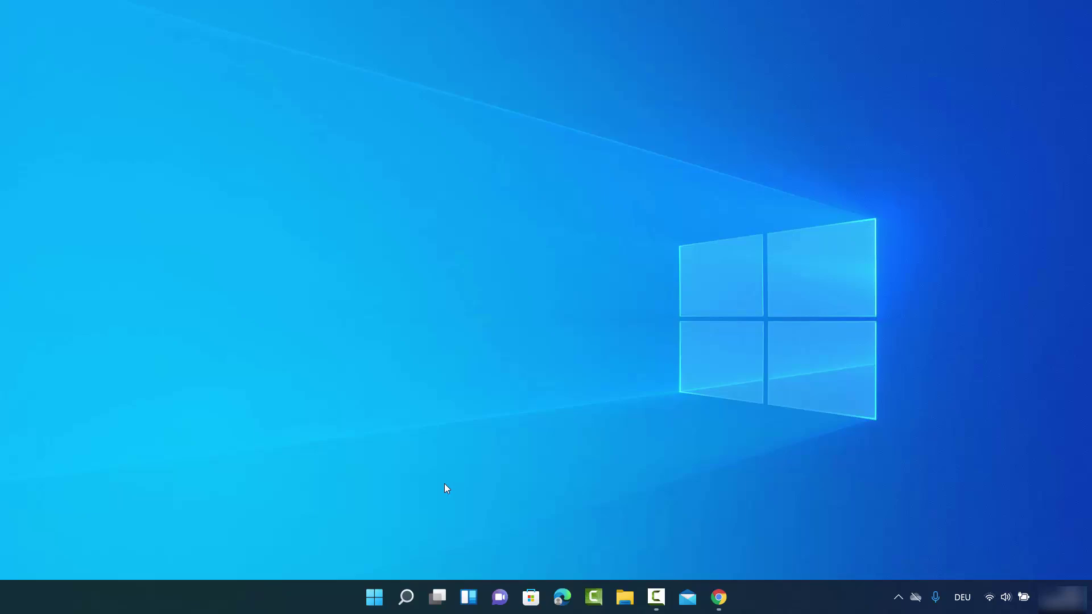
- Search the installed apps for vysor and choose to uninstall the Vysor app, opening Programs and Features
mouse_move(406, 601)
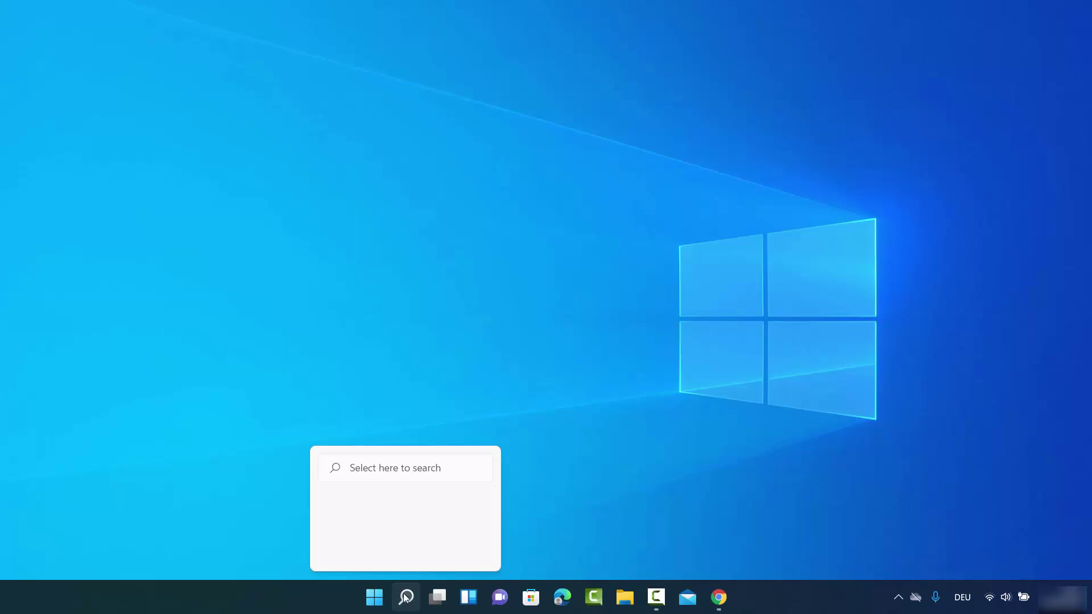
click(405, 598)
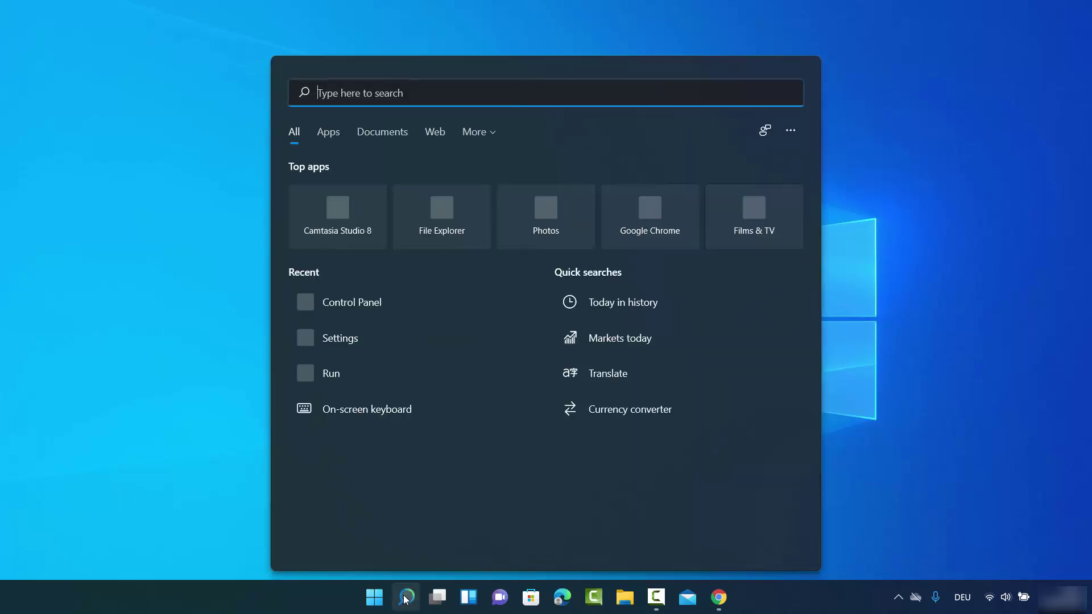
click(328, 132)
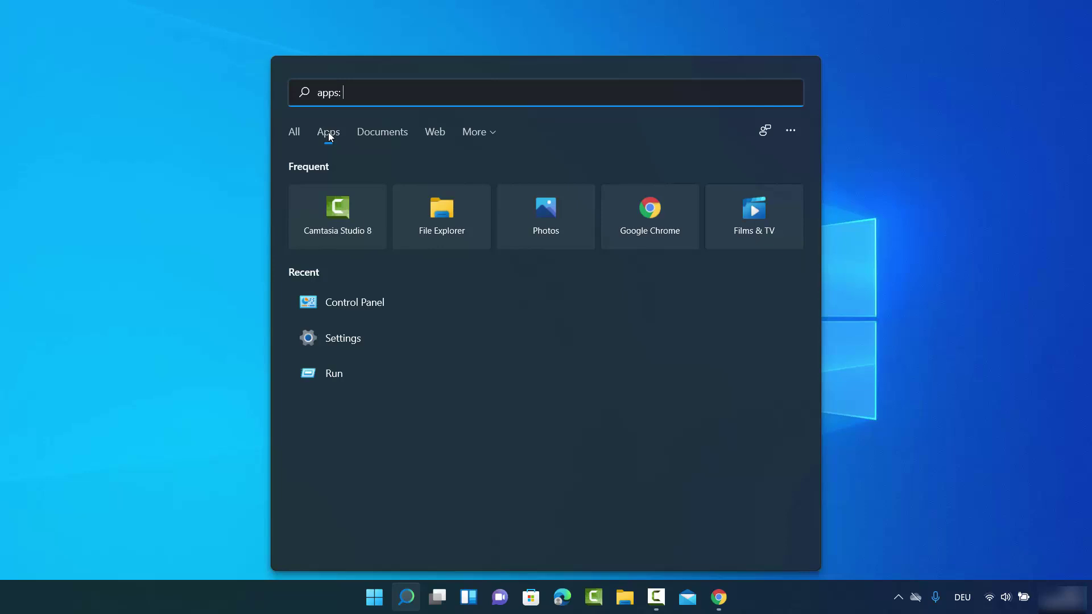
text(vy)
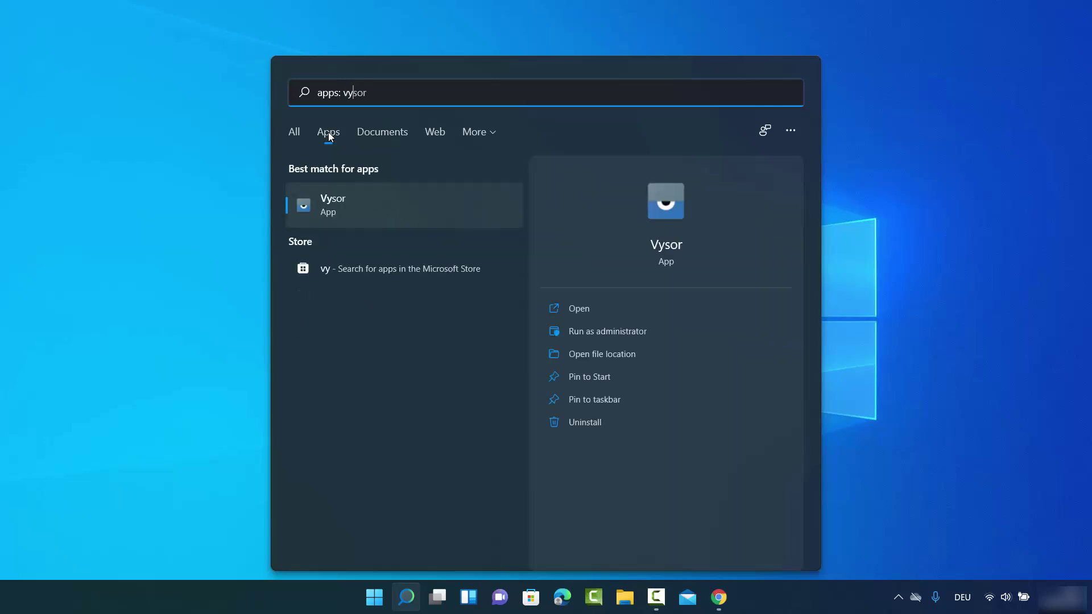
text(sor)
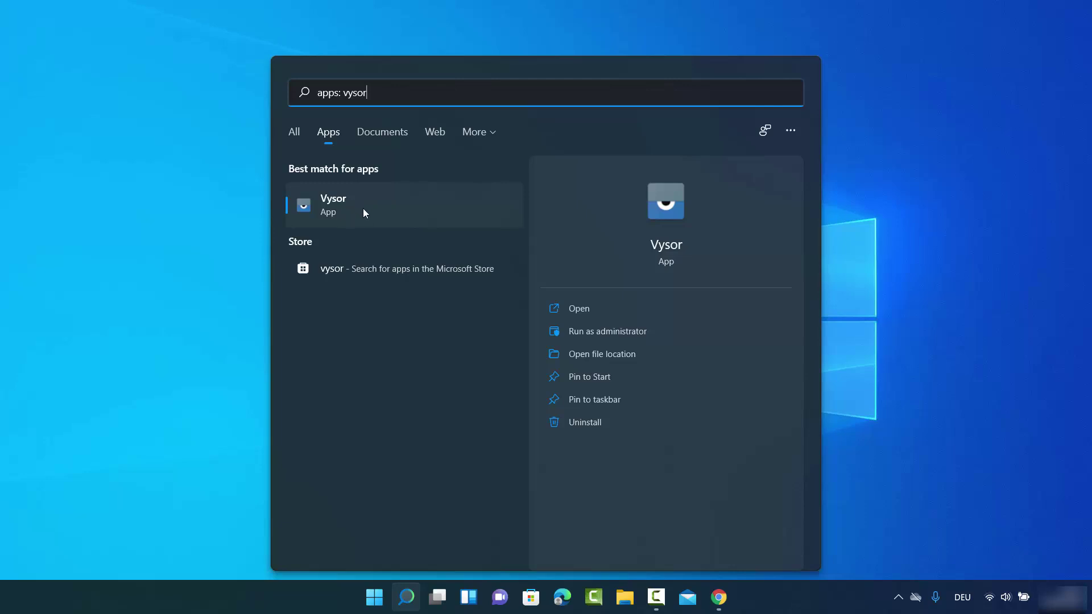
click(606, 425)
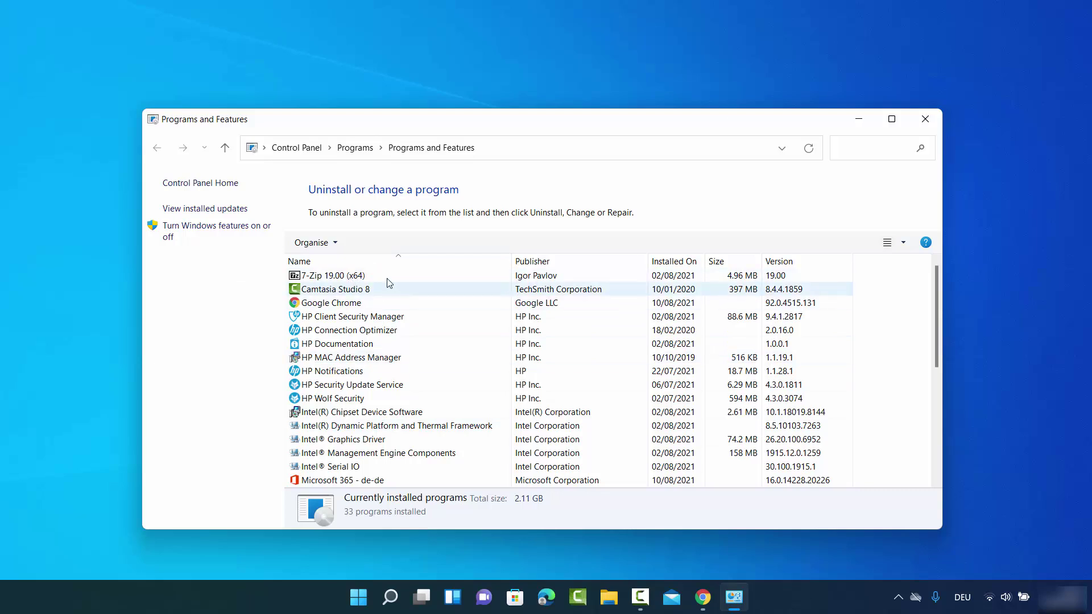
- Uninstall Vysor from the list of installed programs in Programs and Features
scroll(364, 321, down, 5)
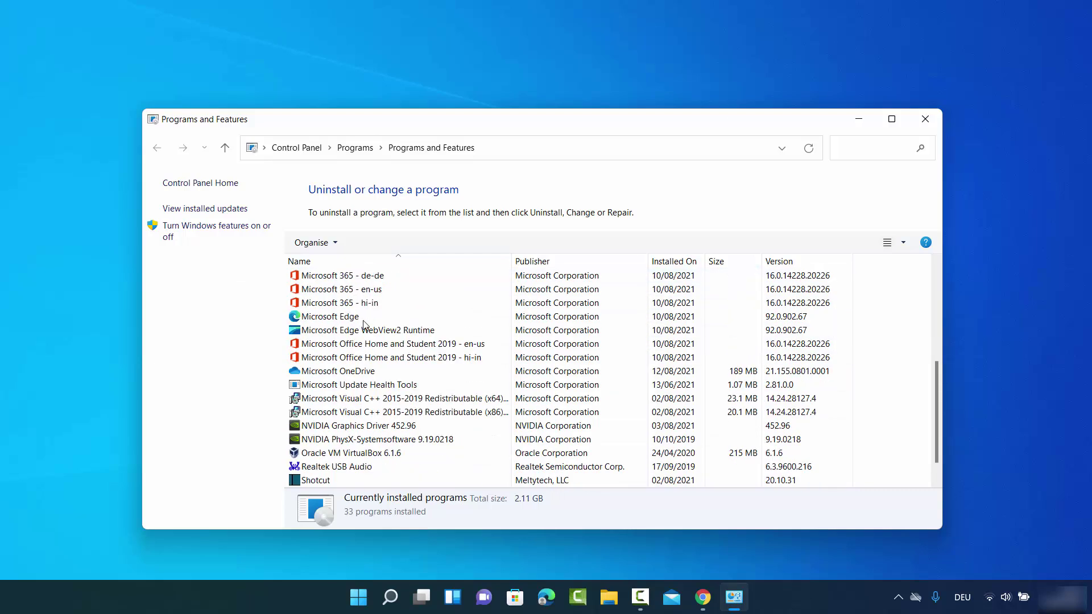
scroll(364, 323, down, 1)
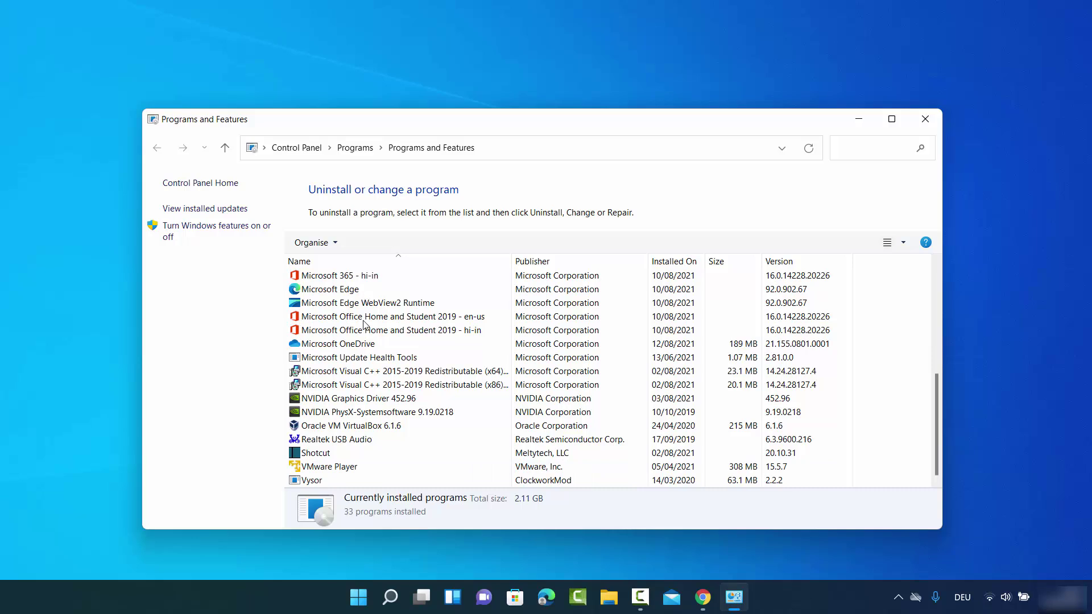
click(316, 482)
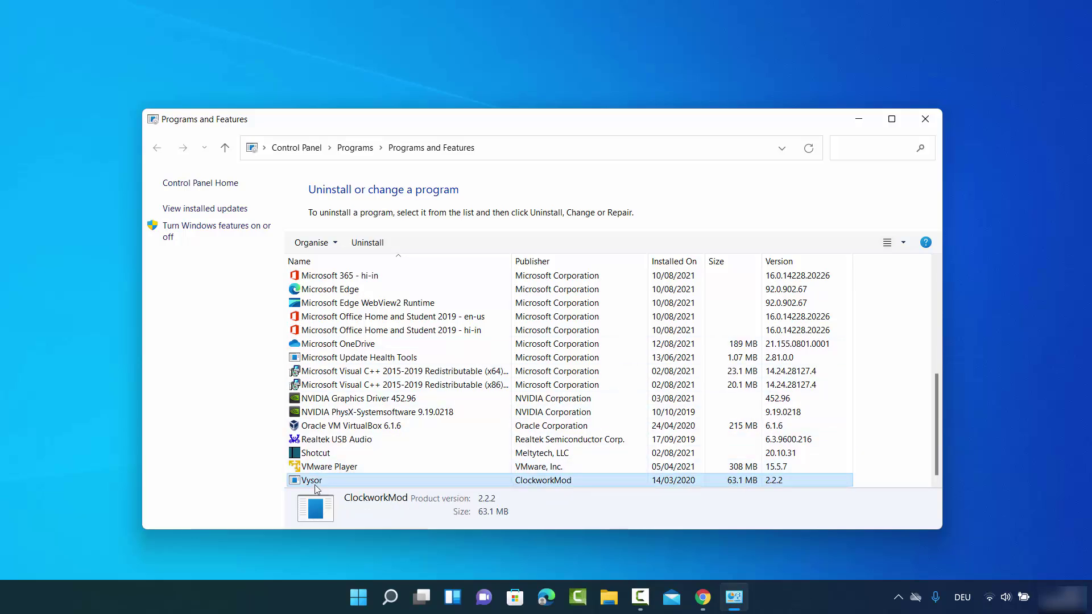
click(373, 243)
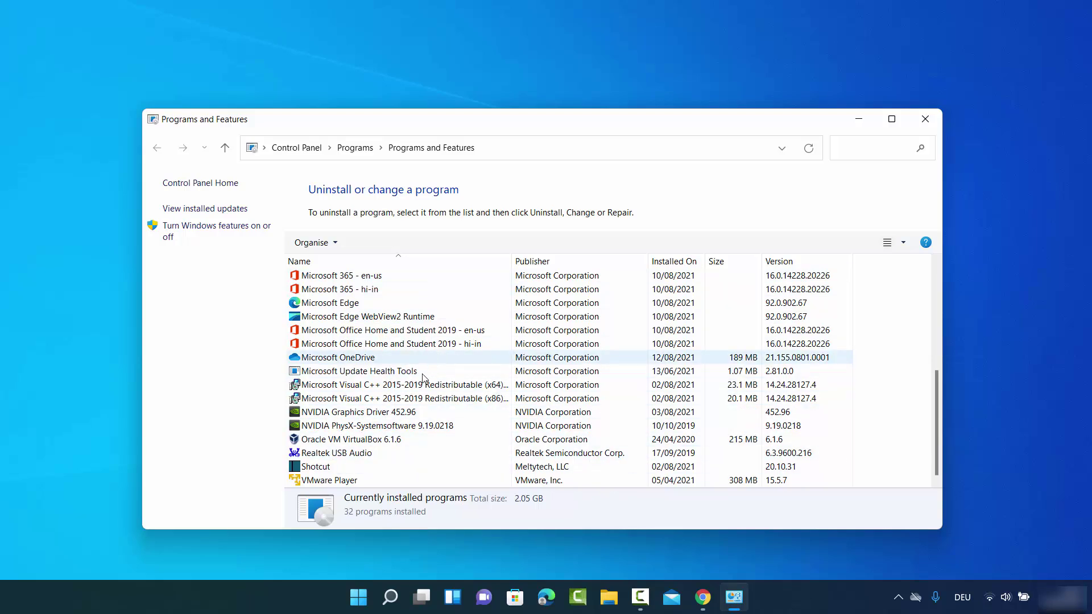
- Check the installed programs list for Vysor and close Programs and Features
scroll(416, 378, up, 5)
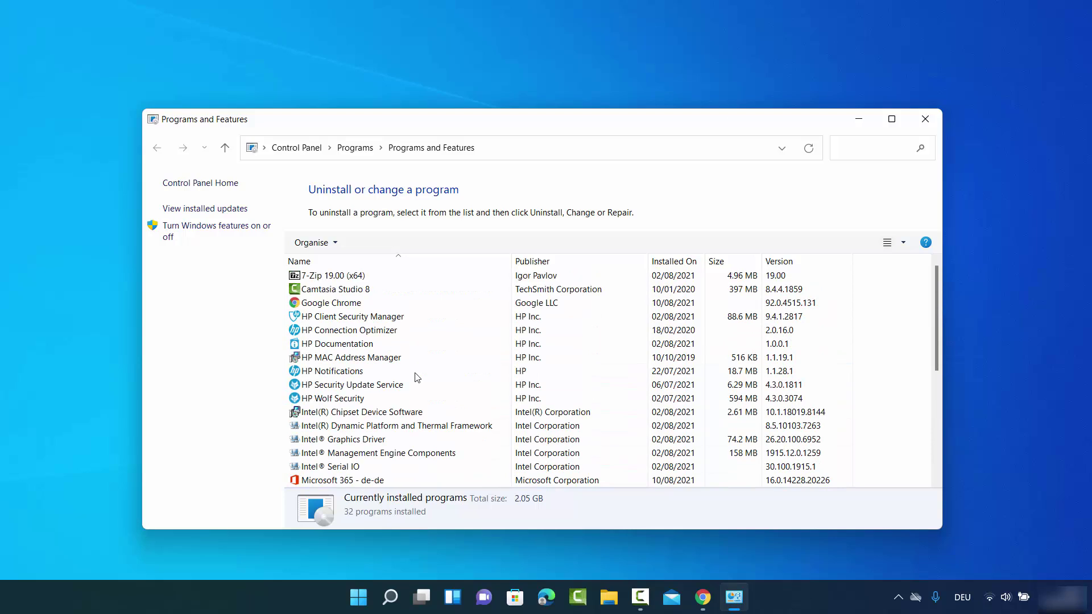
scroll(417, 378, down, 5)
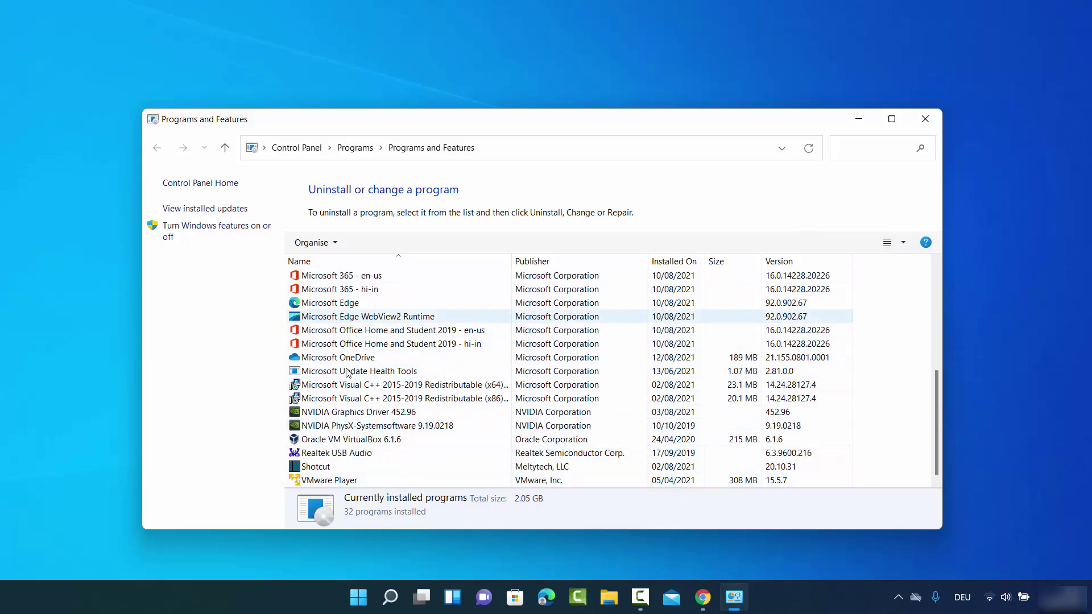
click(925, 120)
- Search the installed apps for vysor again to verify its removal, and close the search
click(416, 586)
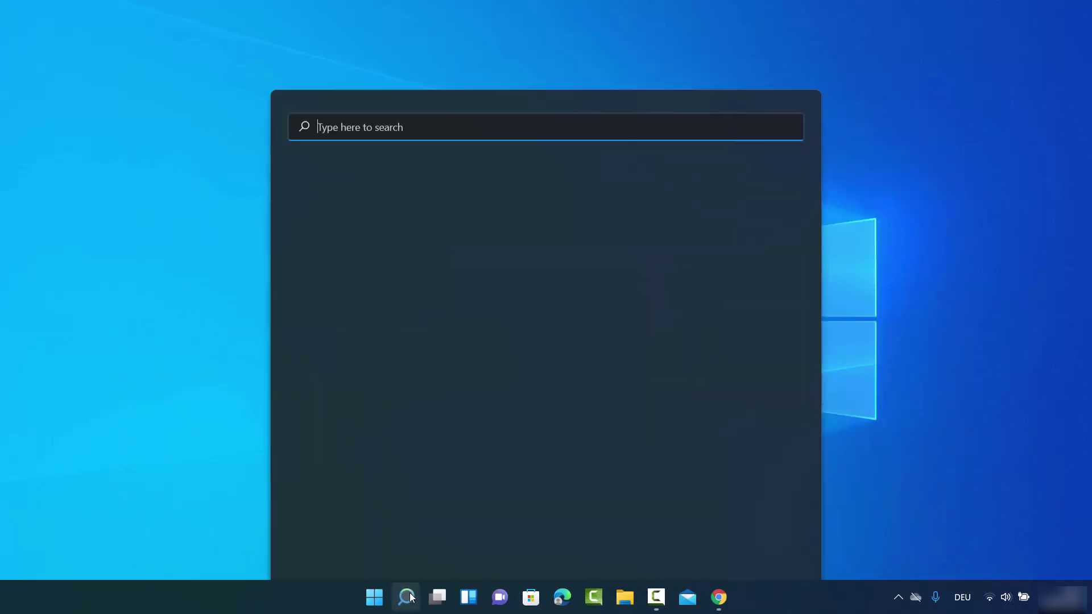
click(327, 134)
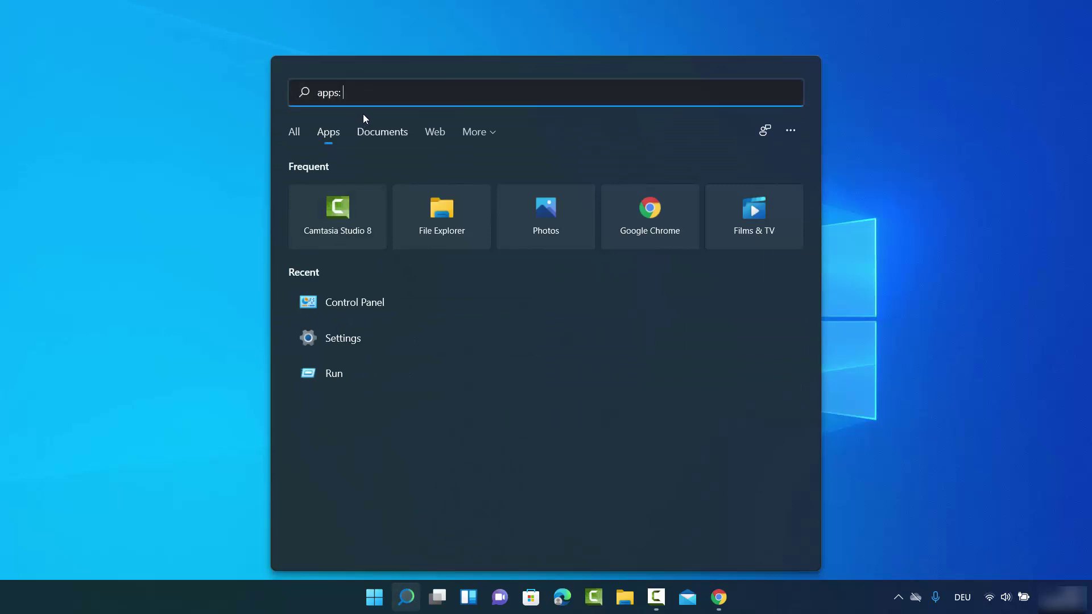
text(vy)
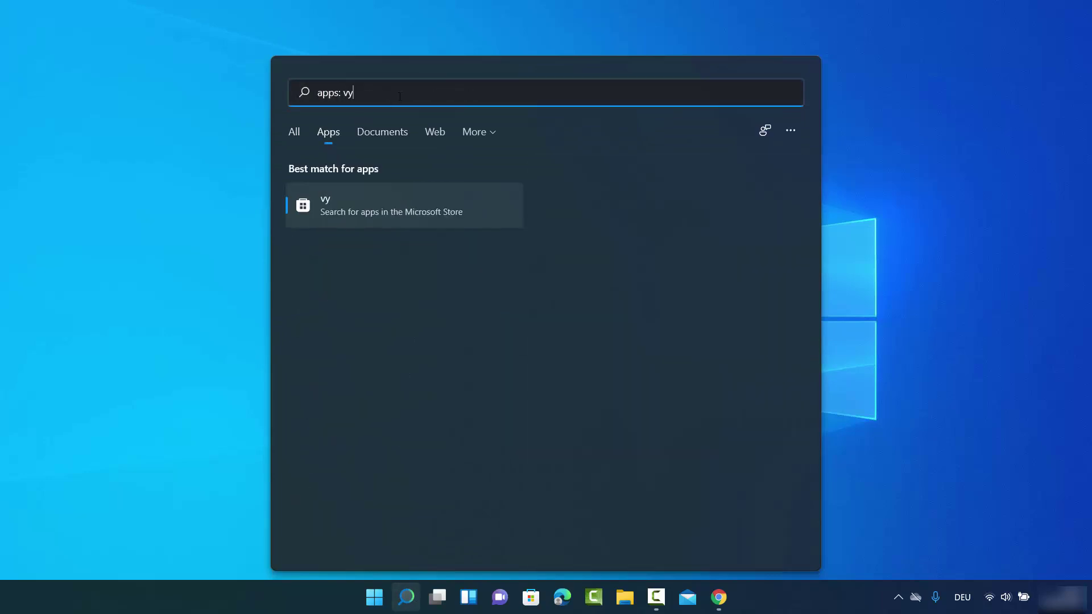
text(sor)
key(Escape)
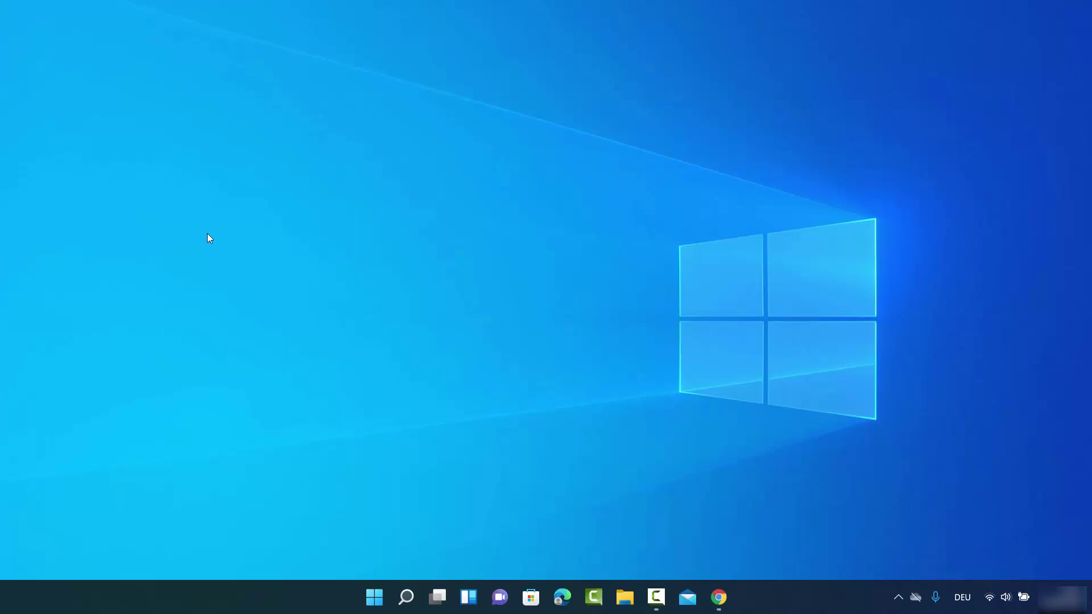
- Open the Apps & features page in Windows Settings
right_click(371, 599)
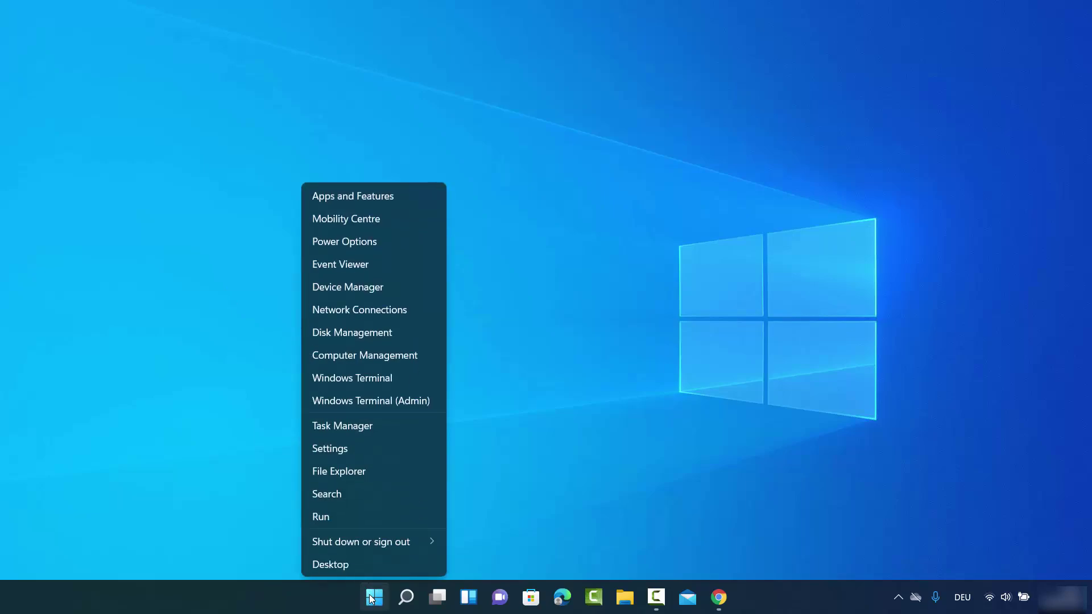
click(524, 491)
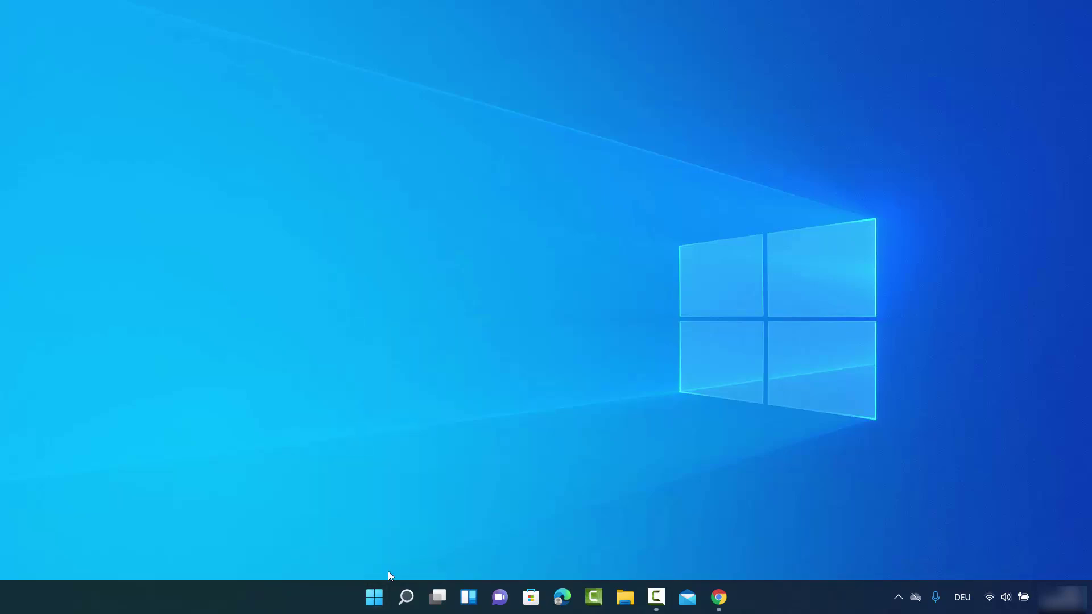
right_click(371, 602)
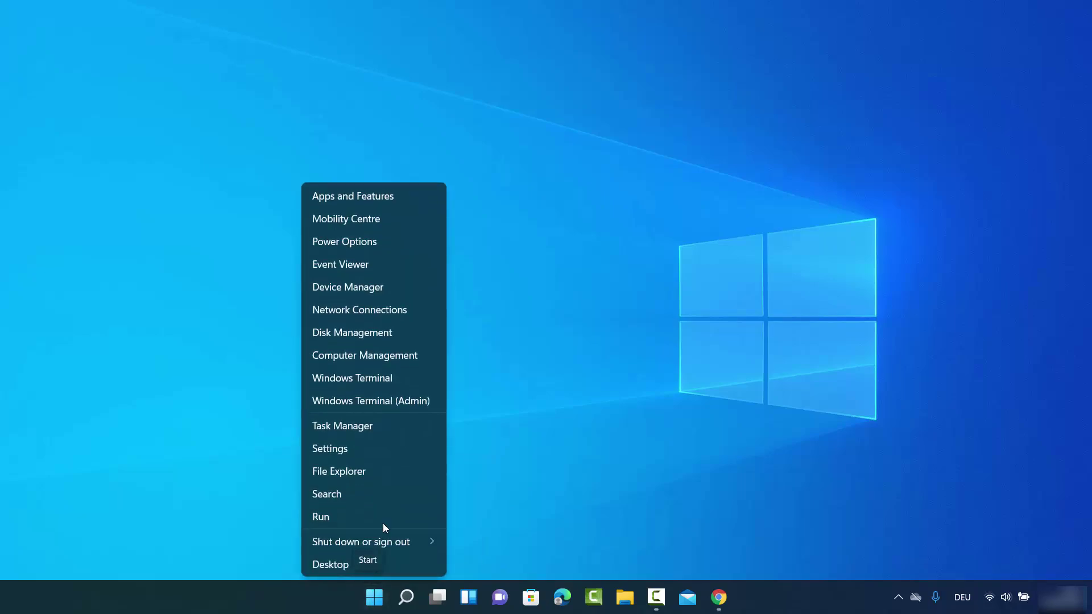
click(348, 452)
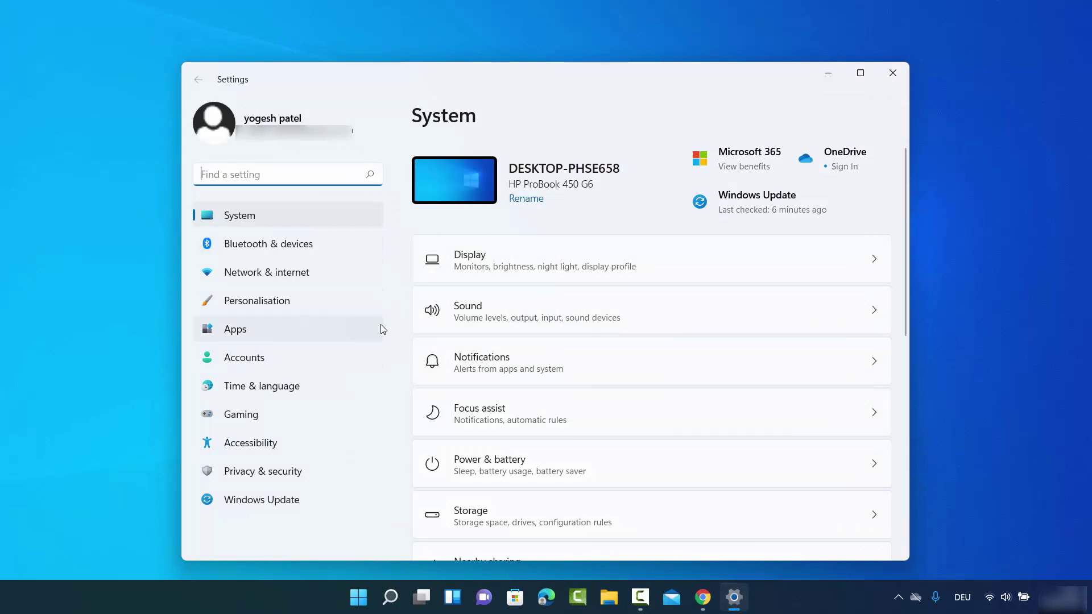
click(255, 329)
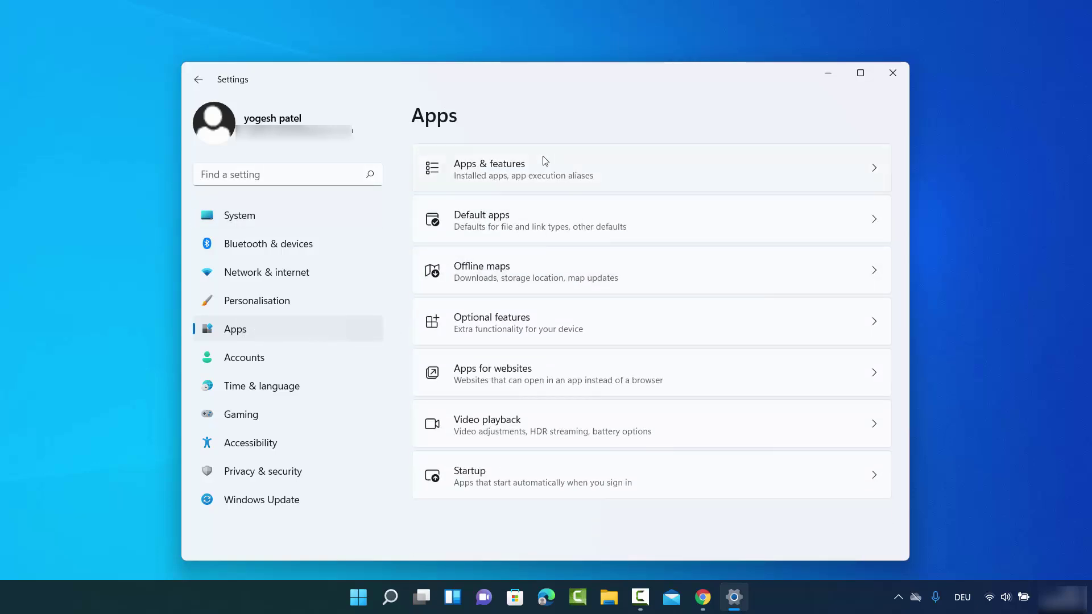
click(481, 171)
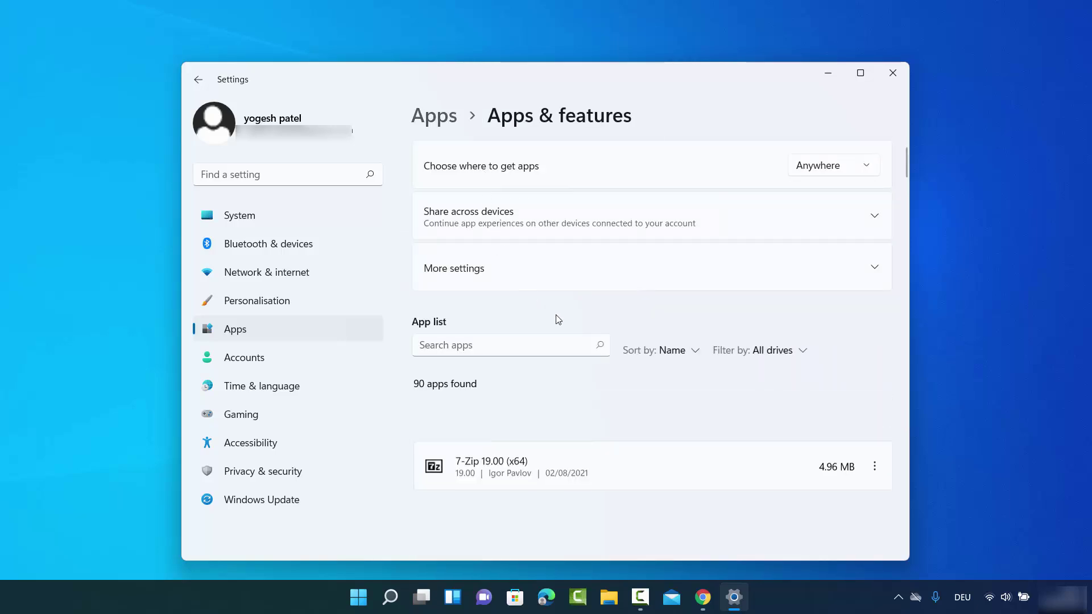
- Uninstall Oracle VM VirtualBox 6.1.6 from the app list and look through the remaining apps
scroll(558, 320, down, 1)
scroll(558, 321, down, 3)
scroll(492, 341, down, 10)
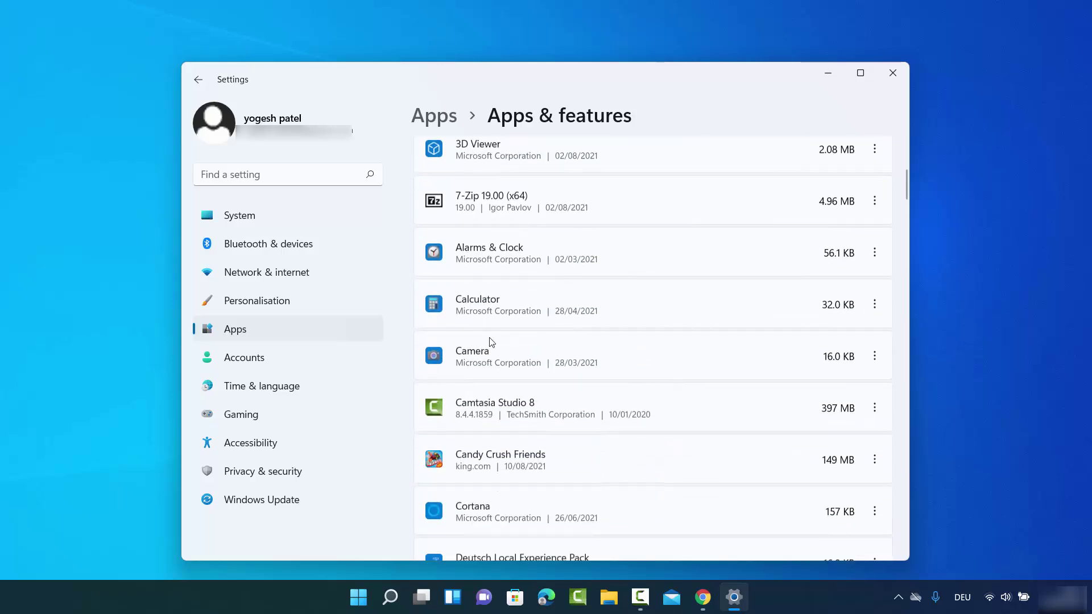
scroll(492, 342, down, 15)
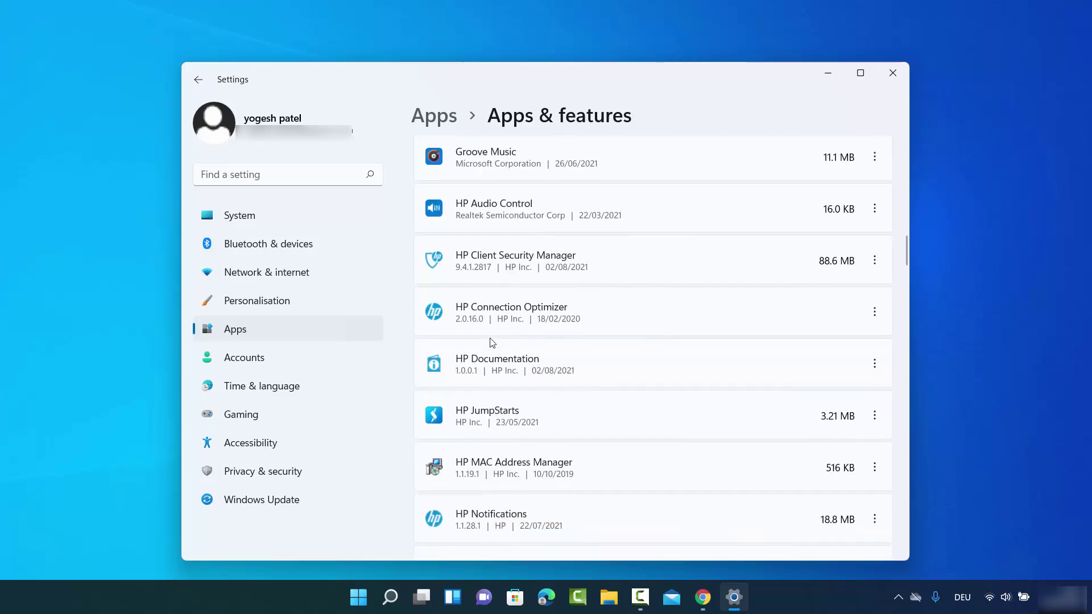
scroll(492, 341, down, 8)
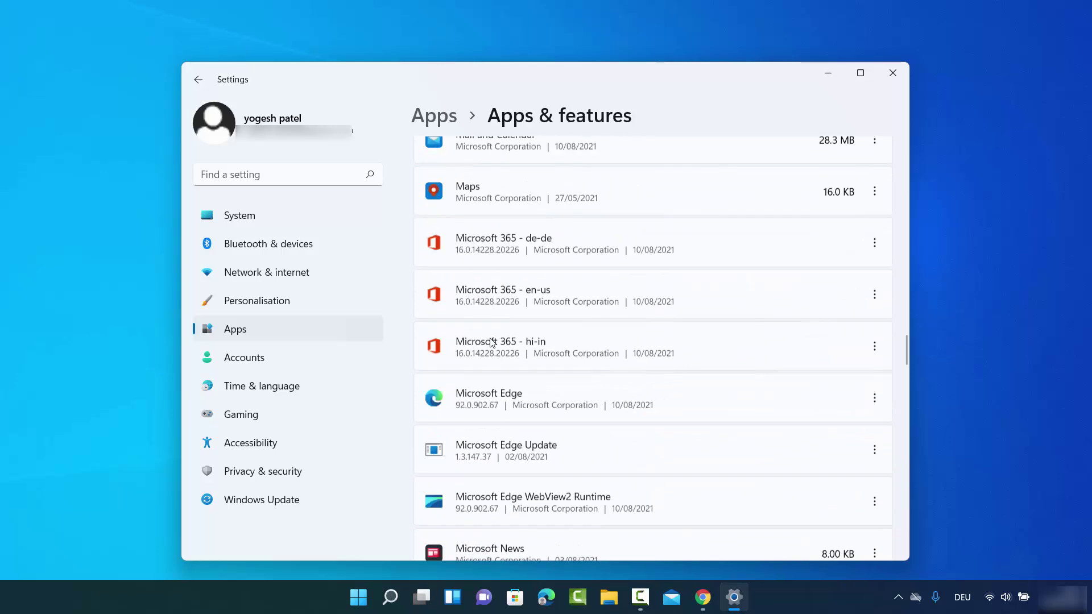
scroll(493, 342, down, 2)
scroll(493, 343, up, 7)
scroll(492, 342, up, 7)
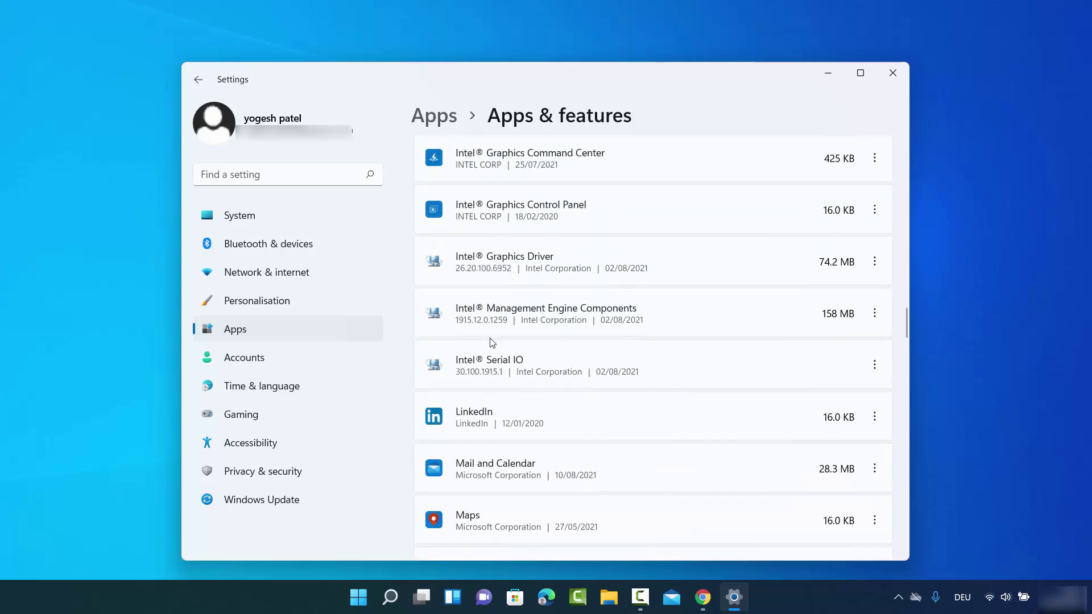
scroll(493, 342, up, 3)
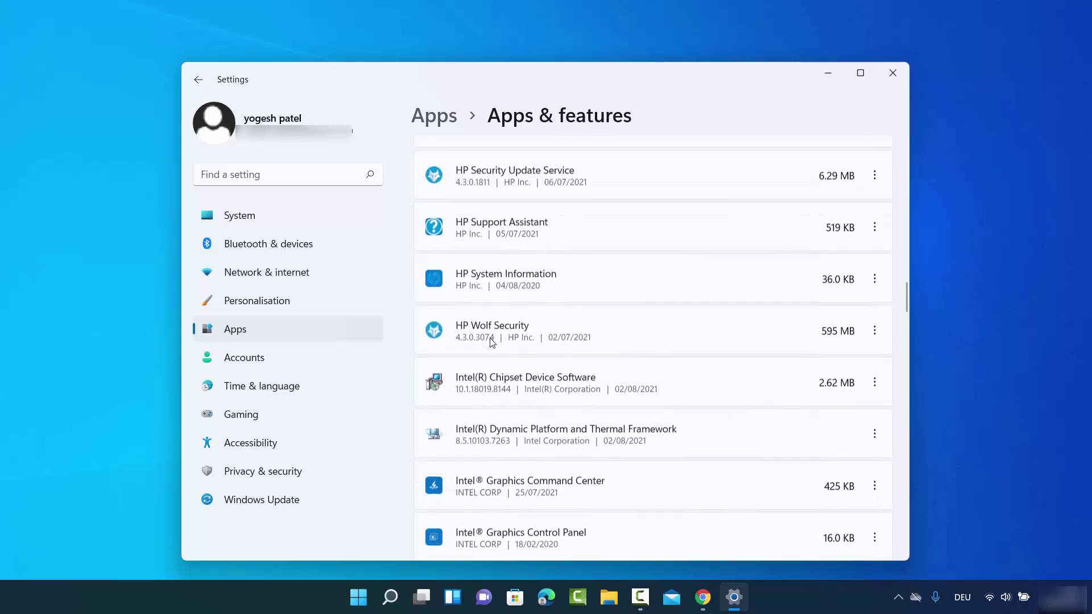
scroll(493, 342, down, 2)
scroll(492, 342, down, 8)
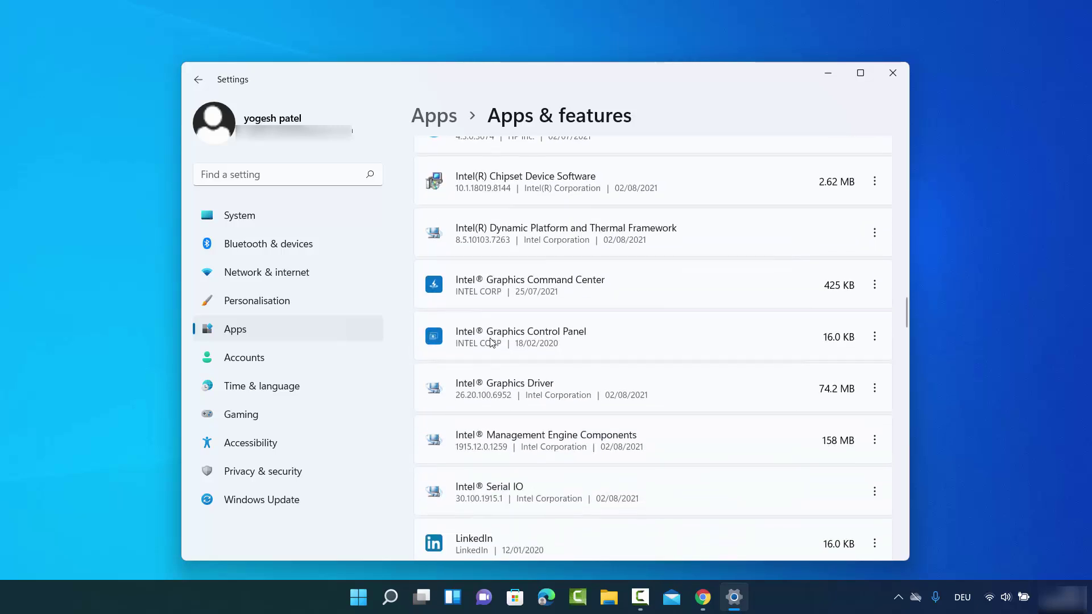
scroll(492, 342, down, 8)
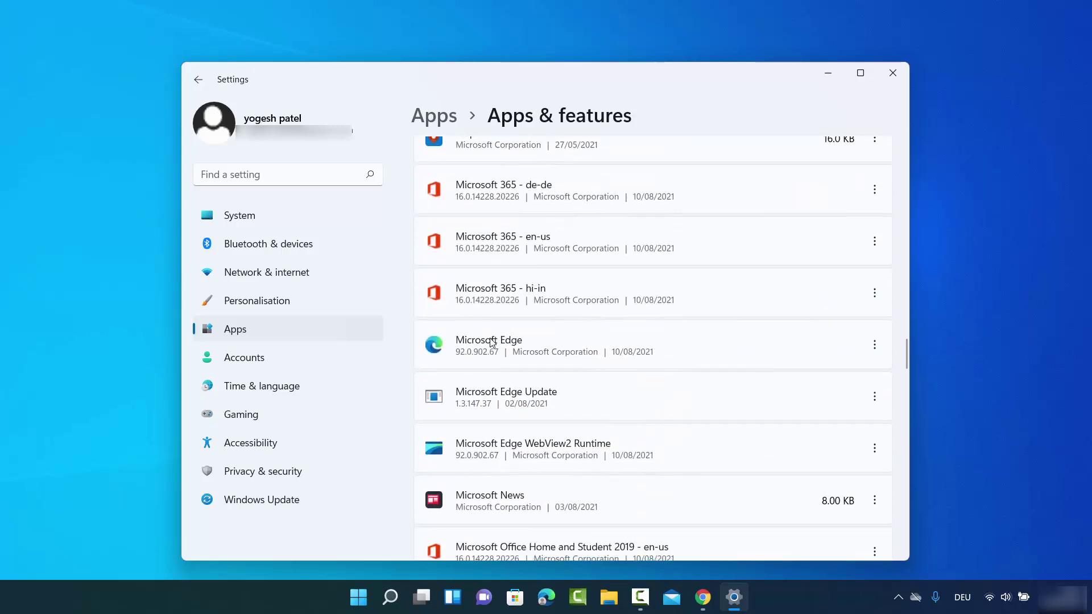
scroll(492, 341, down, 8)
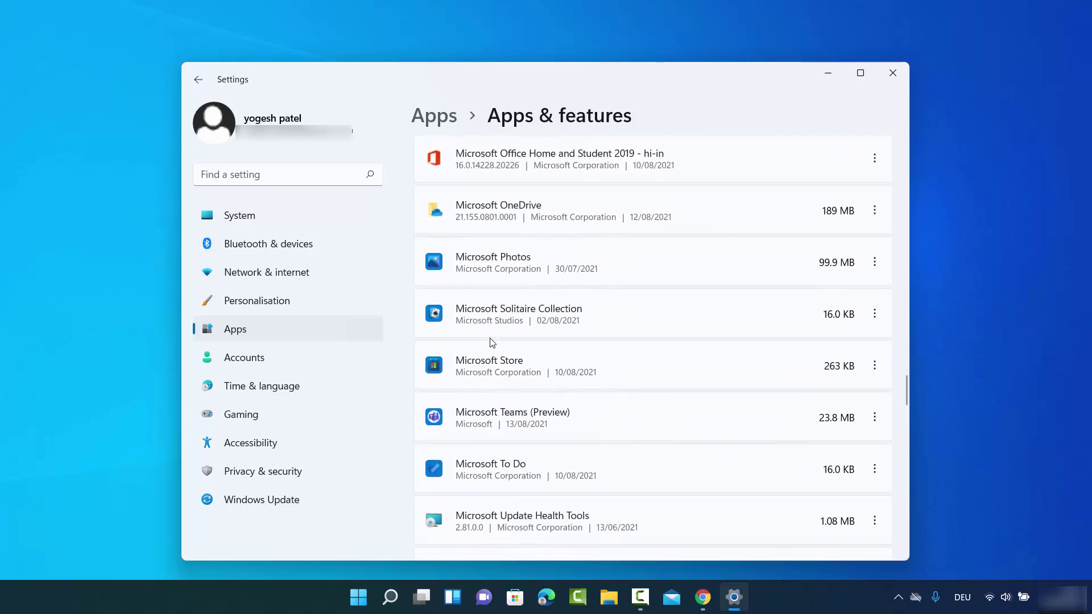
scroll(492, 342, down, 8)
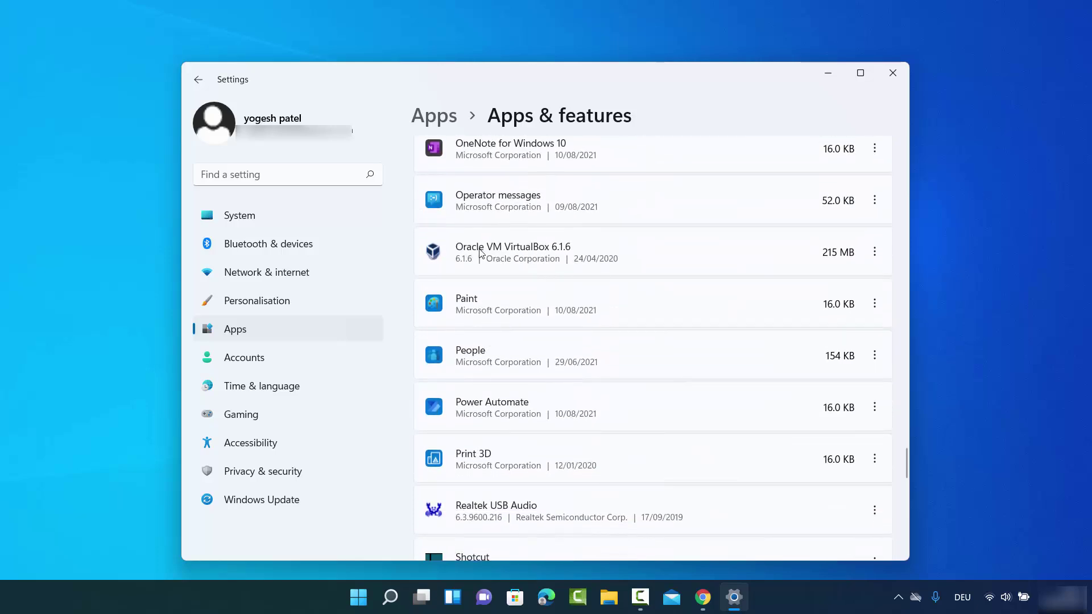
click(875, 254)
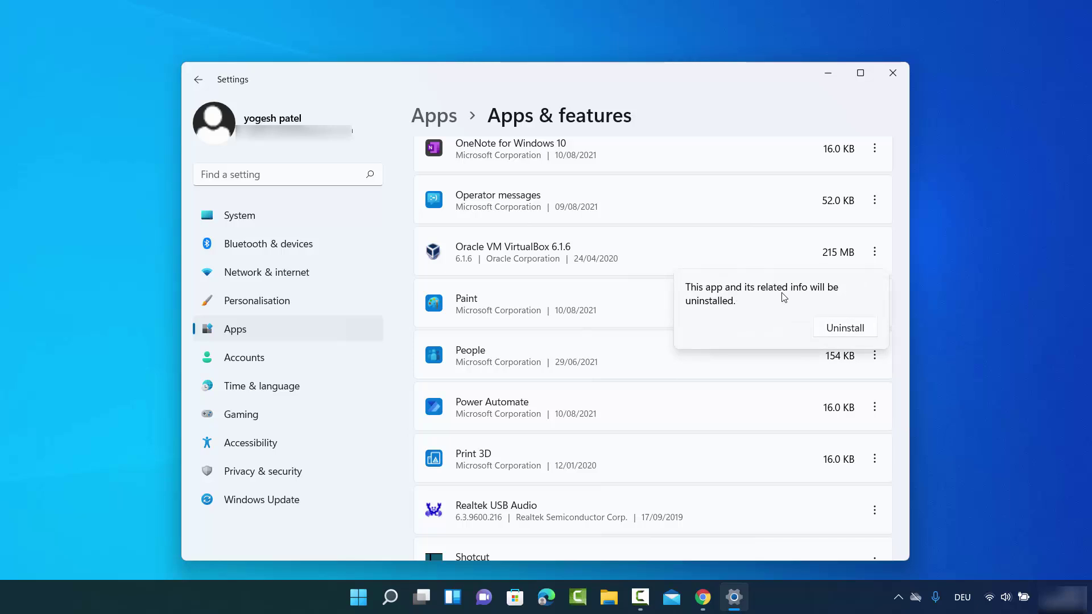
click(829, 328)
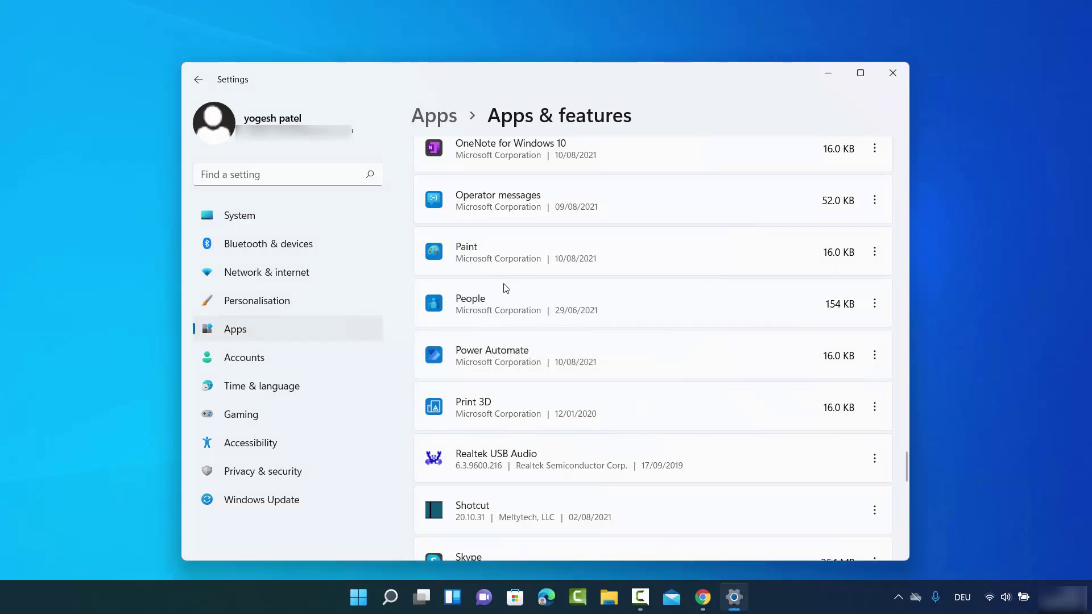
scroll(540, 327, up, 10)
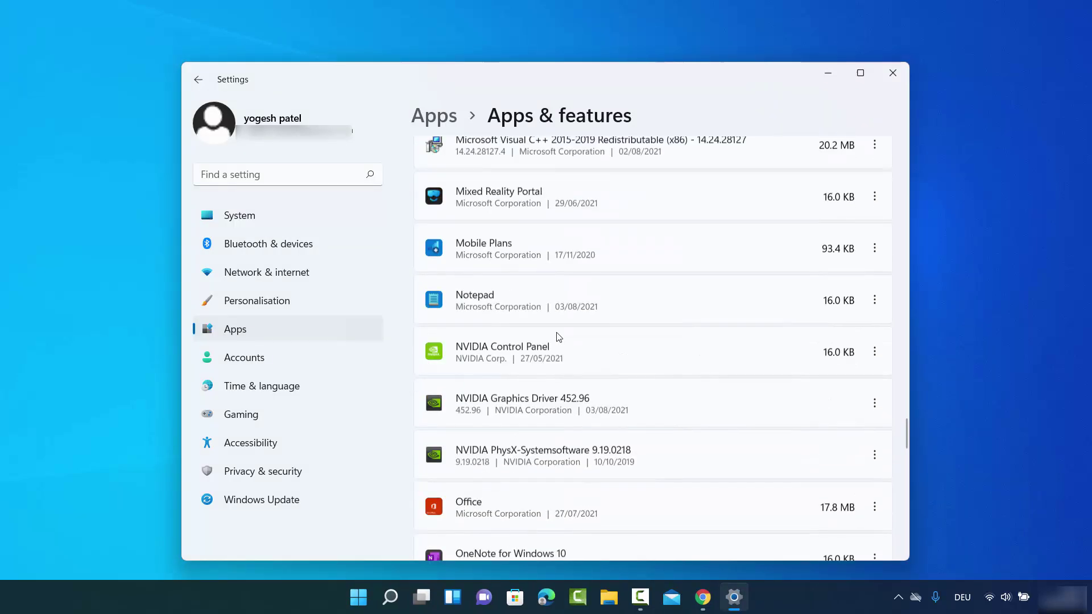
scroll(559, 337, down, 20)
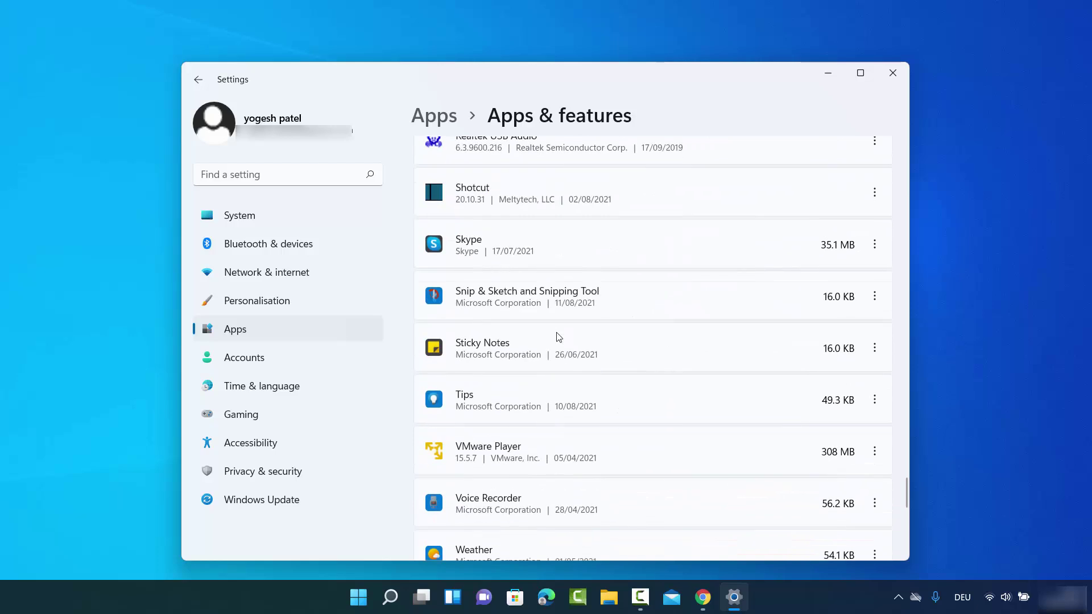
- Close the Settings window and open Control Panel through a Windows search for "contr"
scroll(559, 337, down, 4)
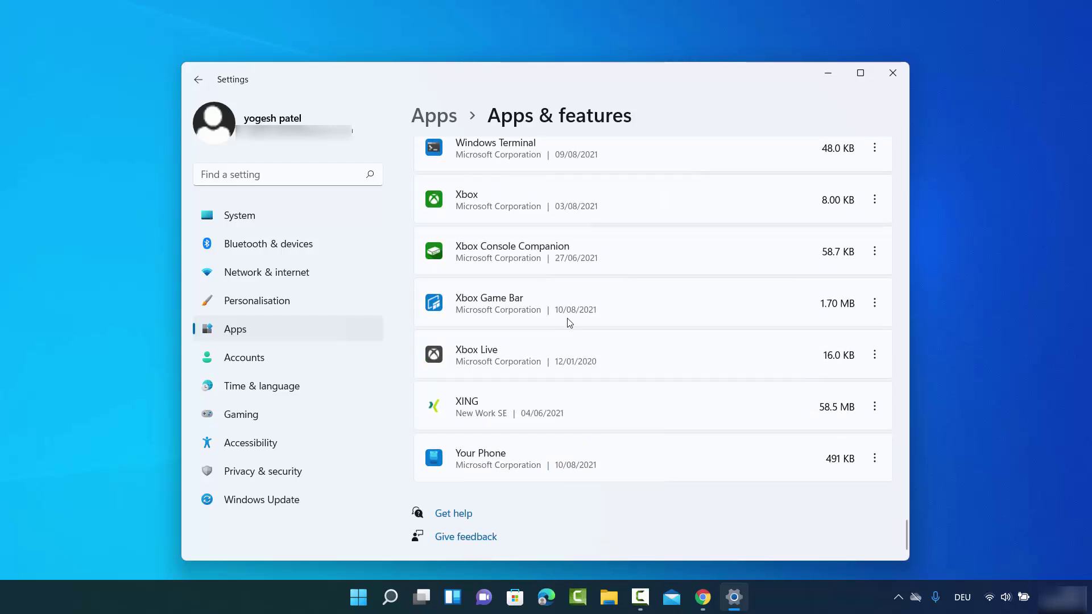
click(884, 80)
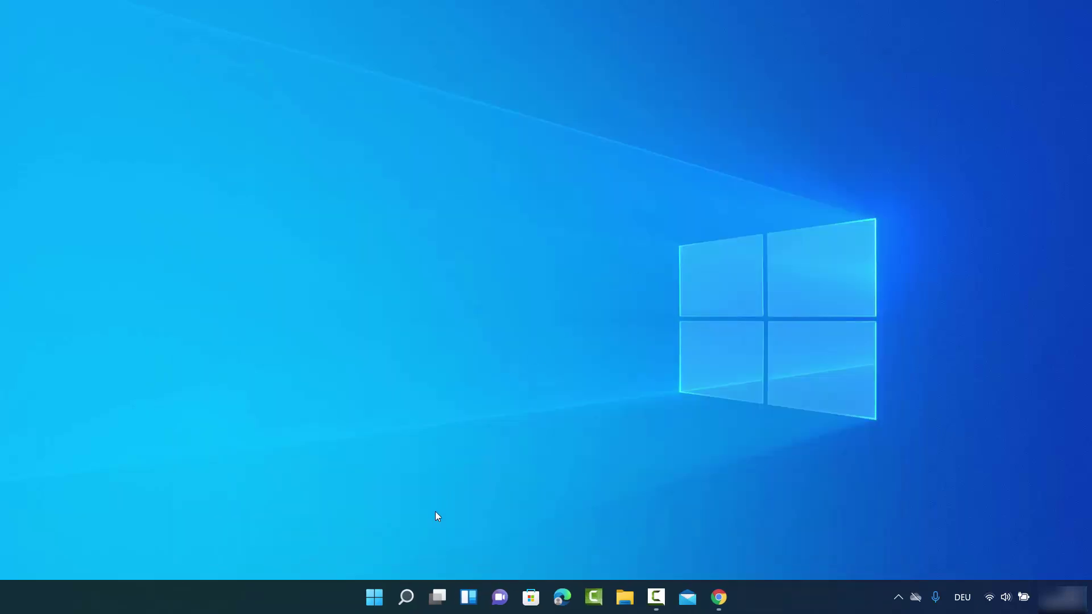
click(406, 600)
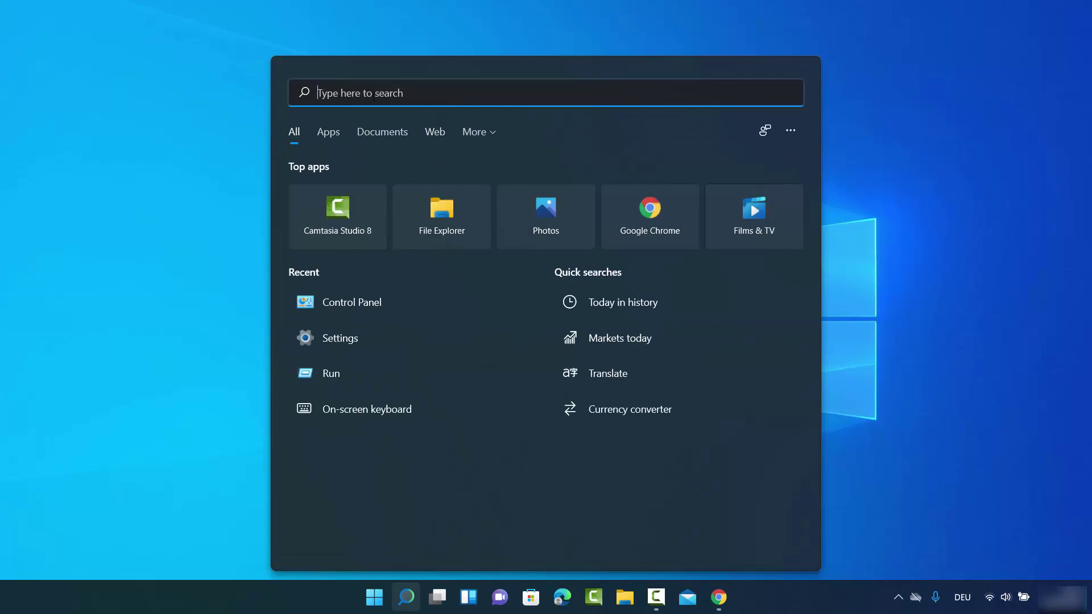
text(con)
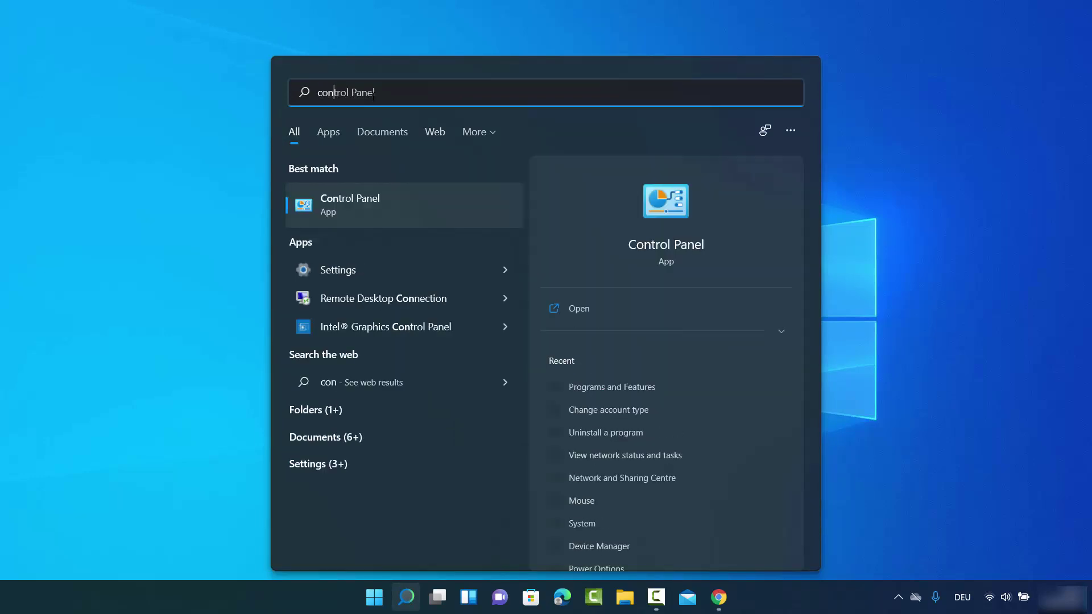
text(tr)
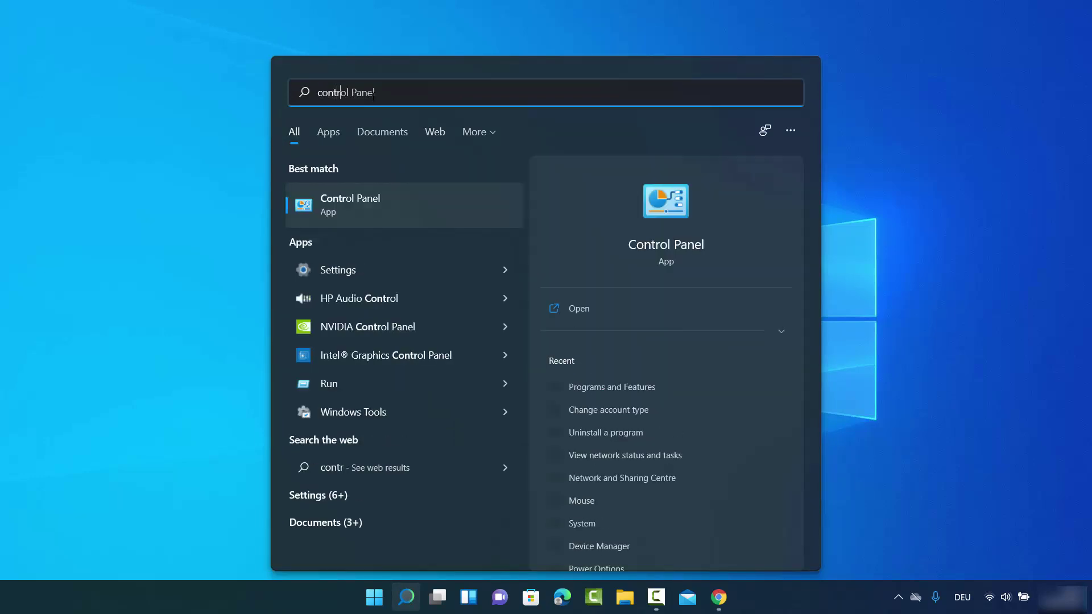
click(348, 207)
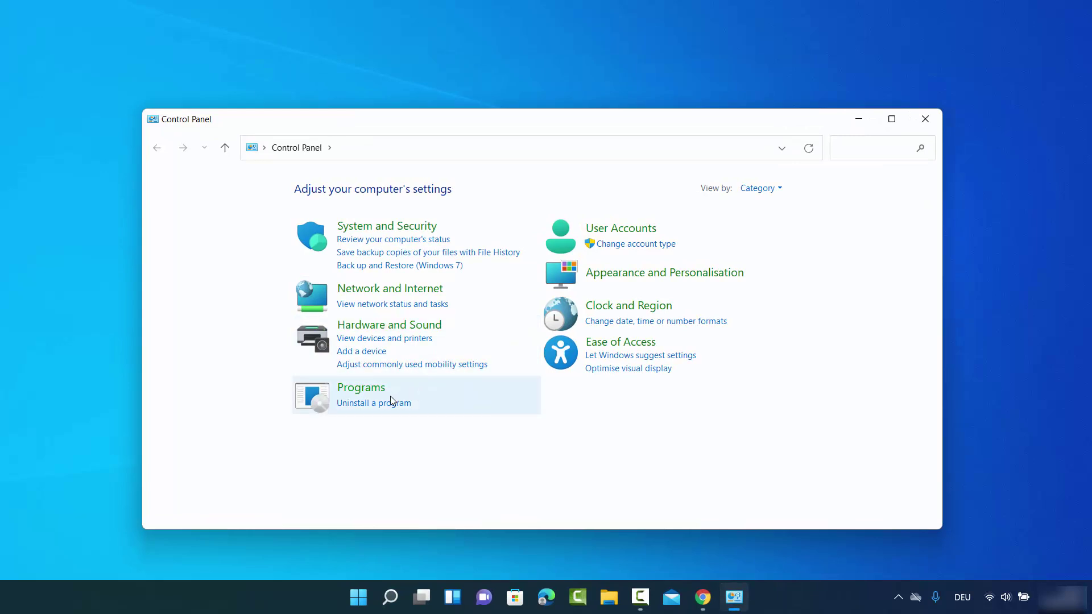
- Set Control Panel to view by Category and open the page for uninstalling a program
click(755, 191)
click(757, 207)
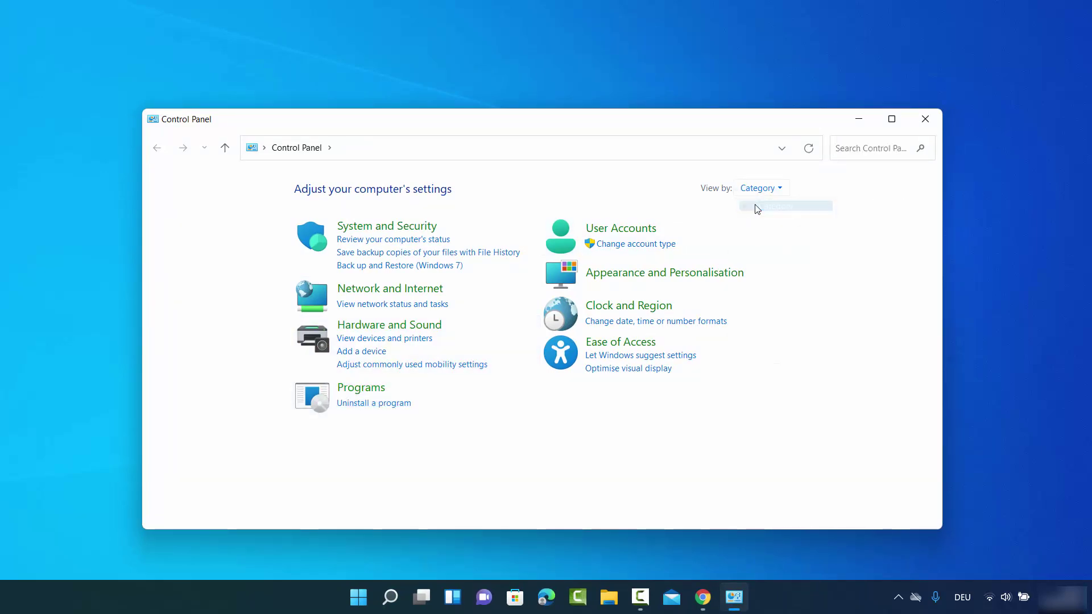
click(372, 404)
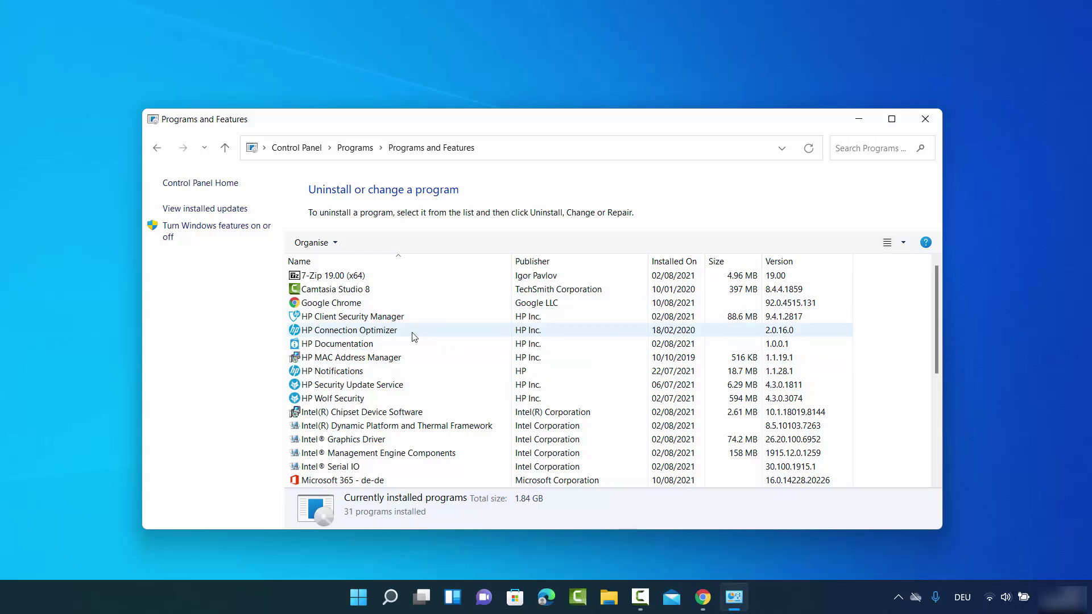
- Select 7-Zip 19.00 (x64) in the list of installed programs
click(345, 275)
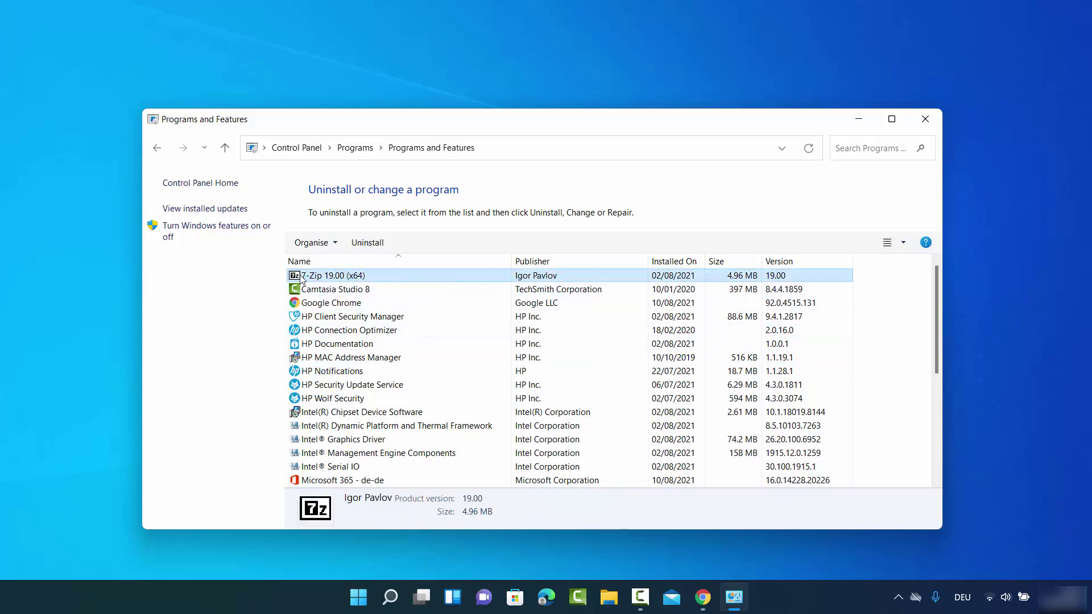